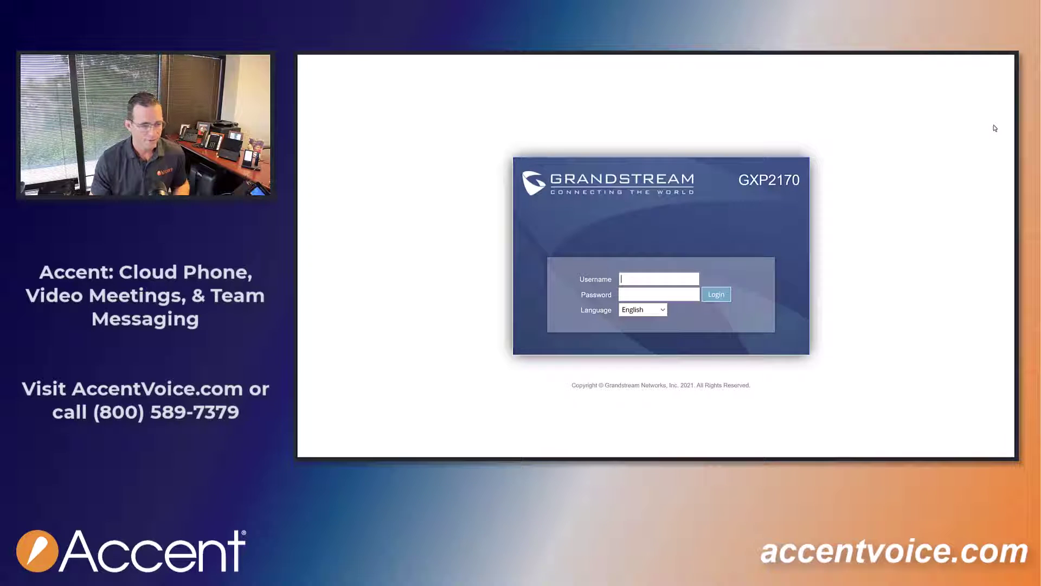
Log in to the phone's web UI with the default admin credentials, declining to store the login.
text(admin)
key(Tab)
text(admin)
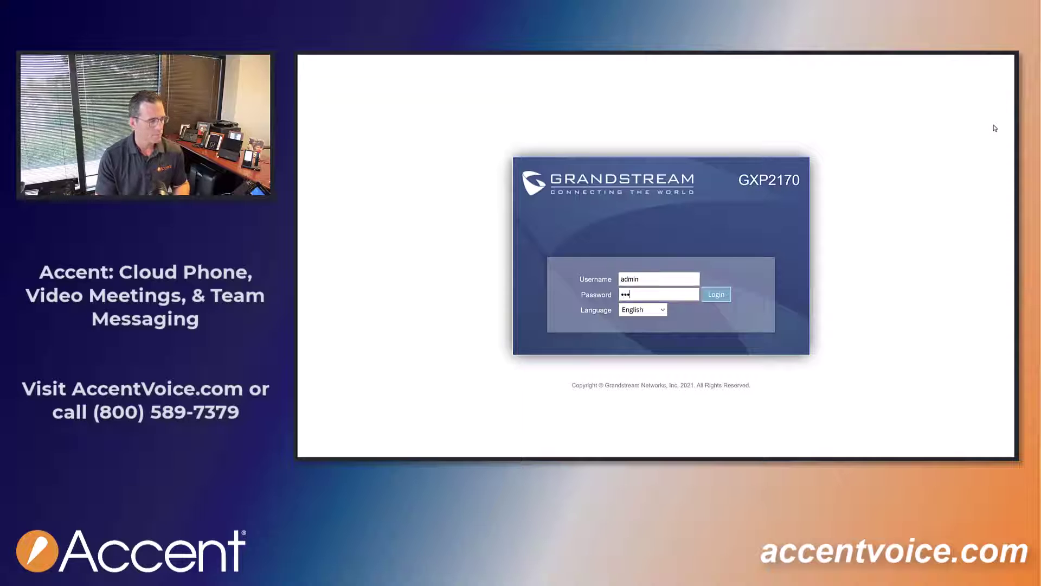
key(Return)
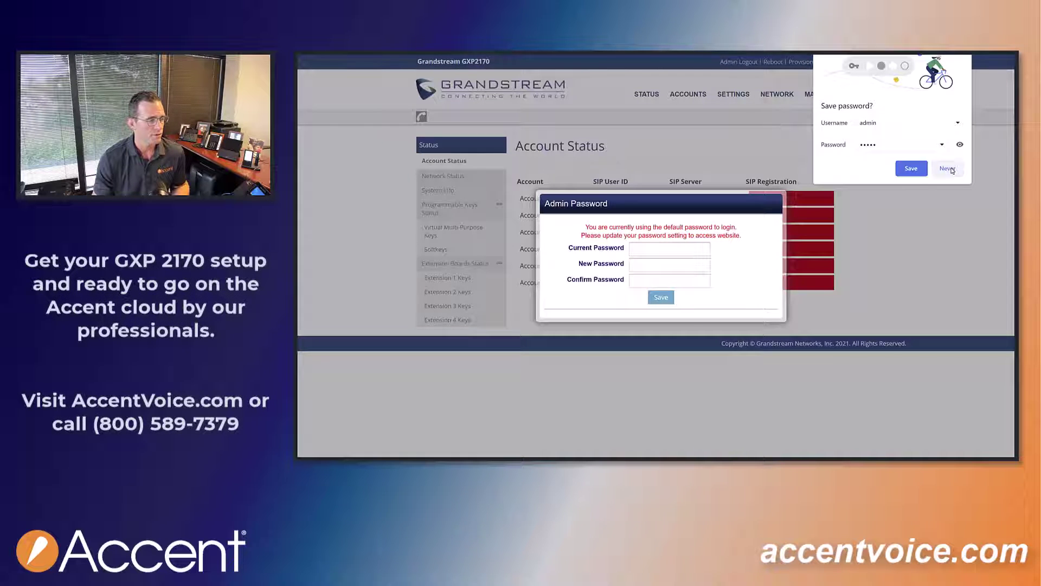
click(951, 170)
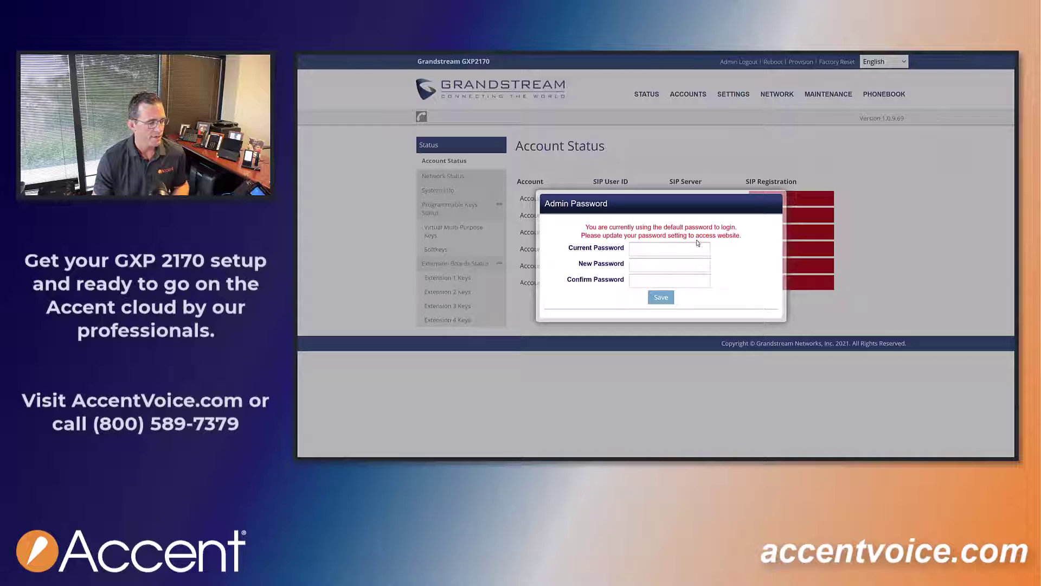
Replace the default admin password with a new one and save it.
click(678, 249)
text(admin)
key(Tab)
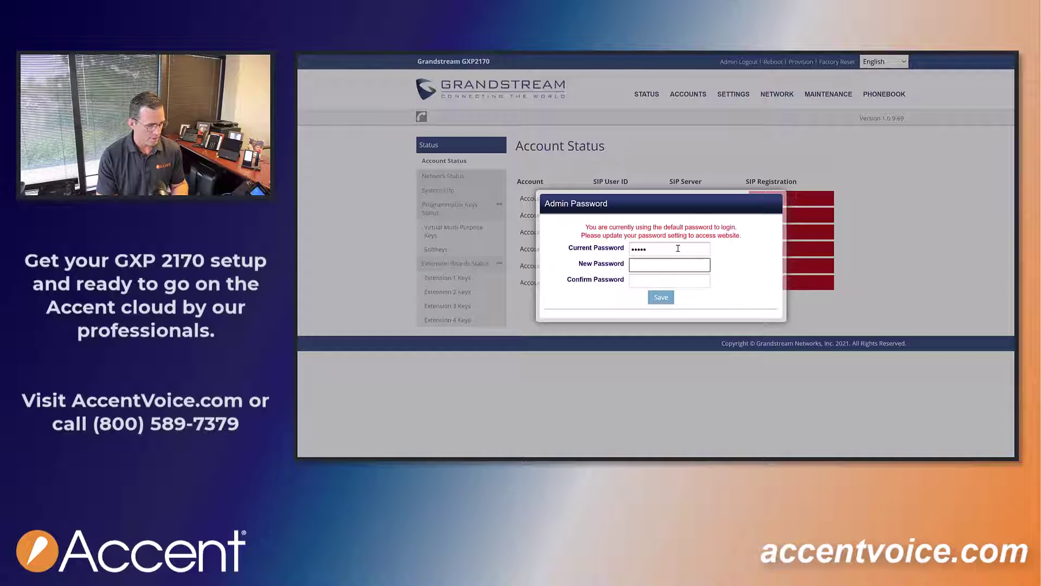
text(*********)
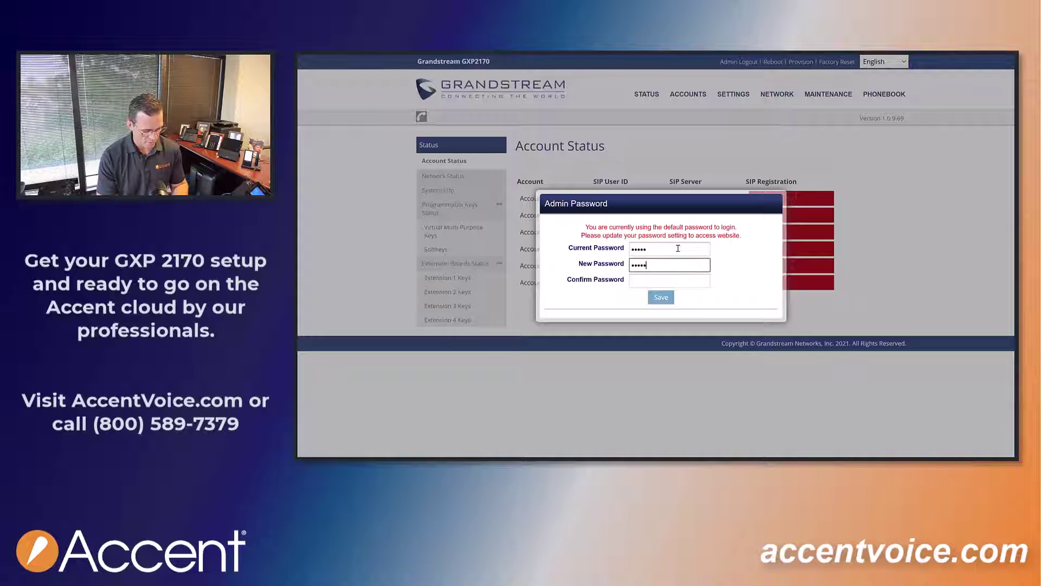
text(**)
key(Tab)
text(***********)
click(661, 297)
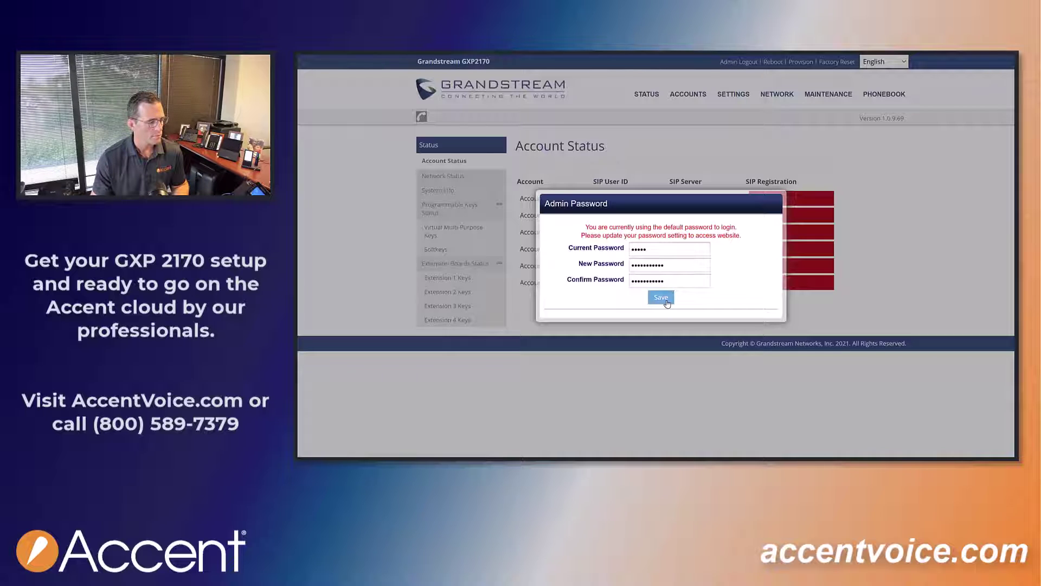
click(956, 170)
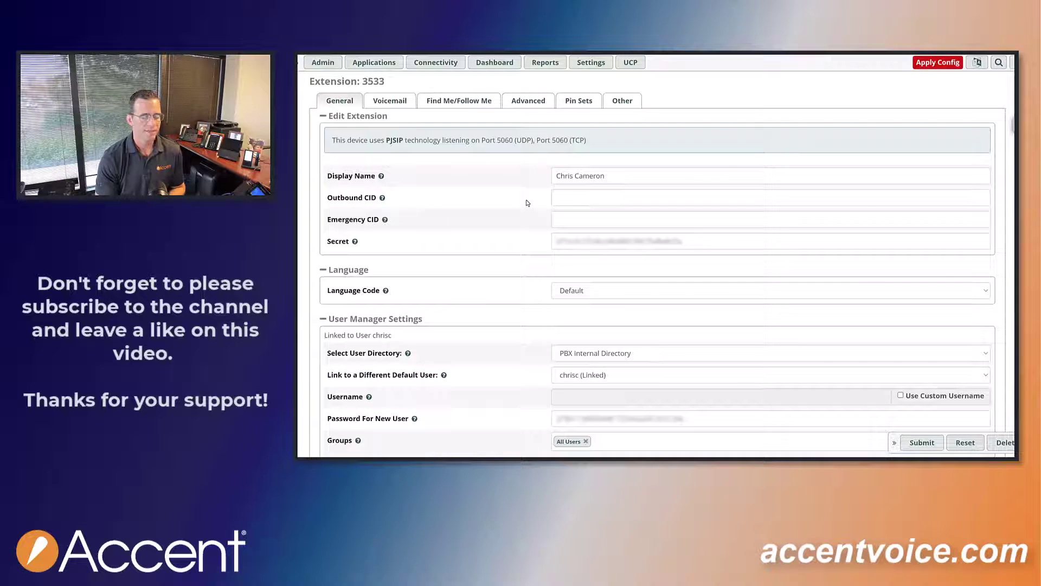
Review the help text for extension 3533's Secret field in FreePBX.
mouse_move(355, 244)
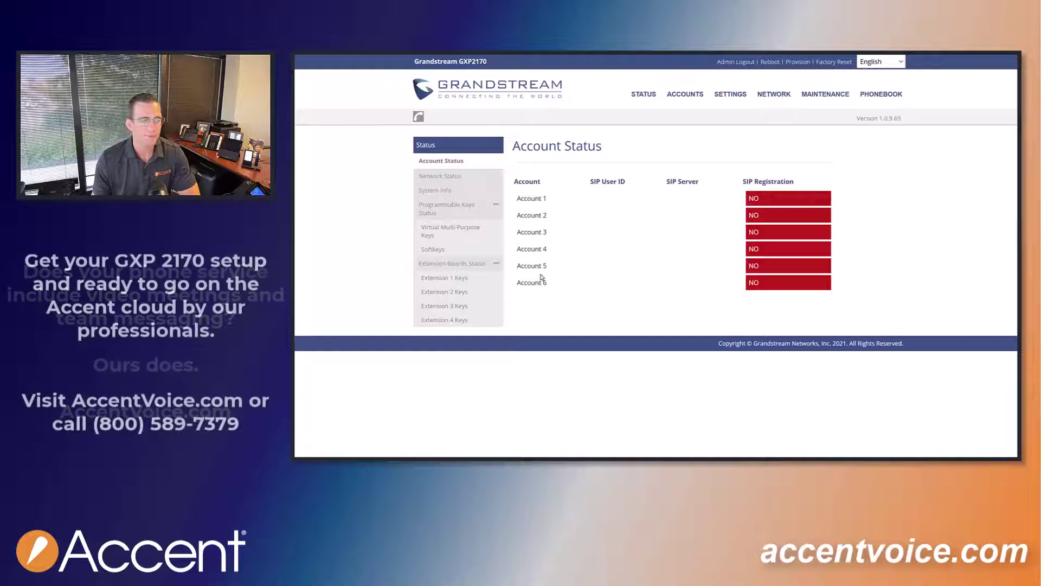
In Account 1 General Settings, enter the user's name as Account Name and SIP server demo.accentvoiceone.com.
mouse_move(704, 84)
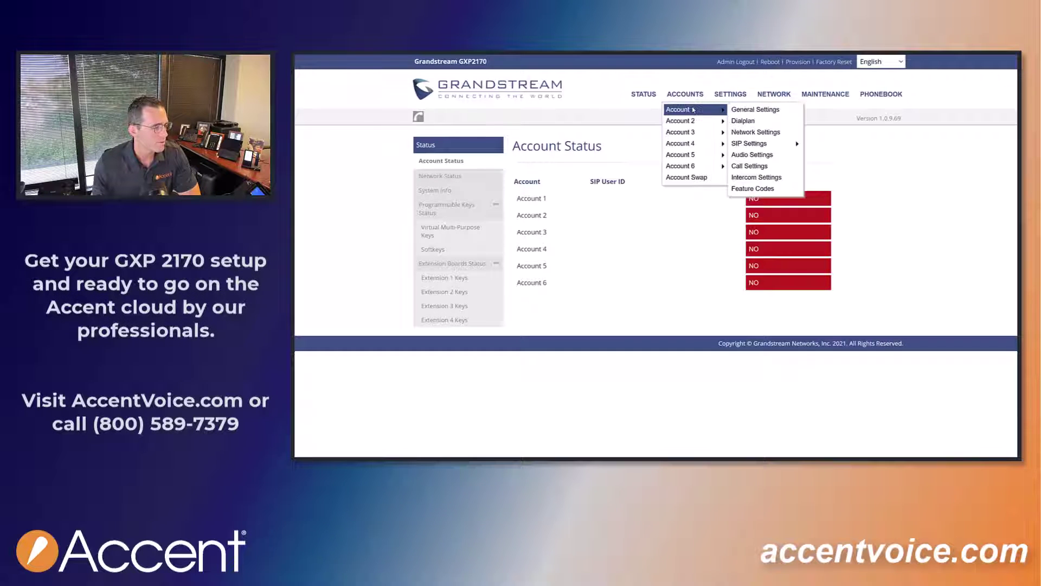
click(750, 111)
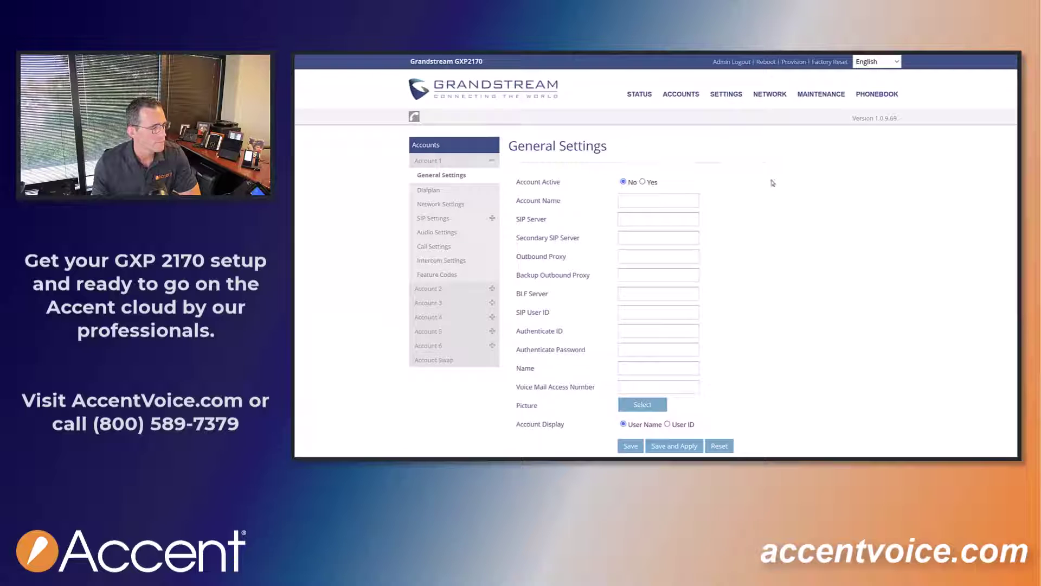
click(645, 199)
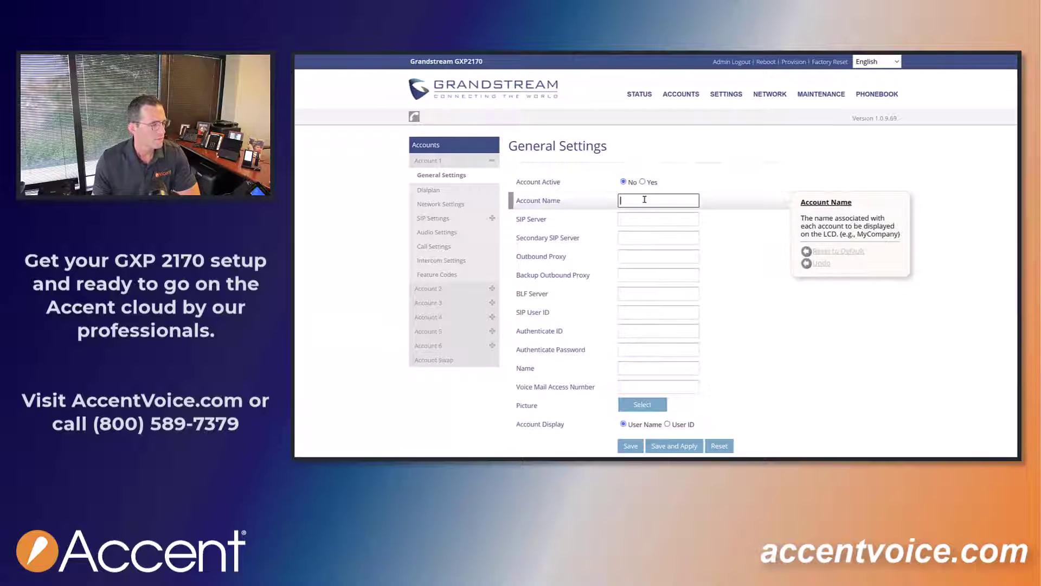
text(Chris)
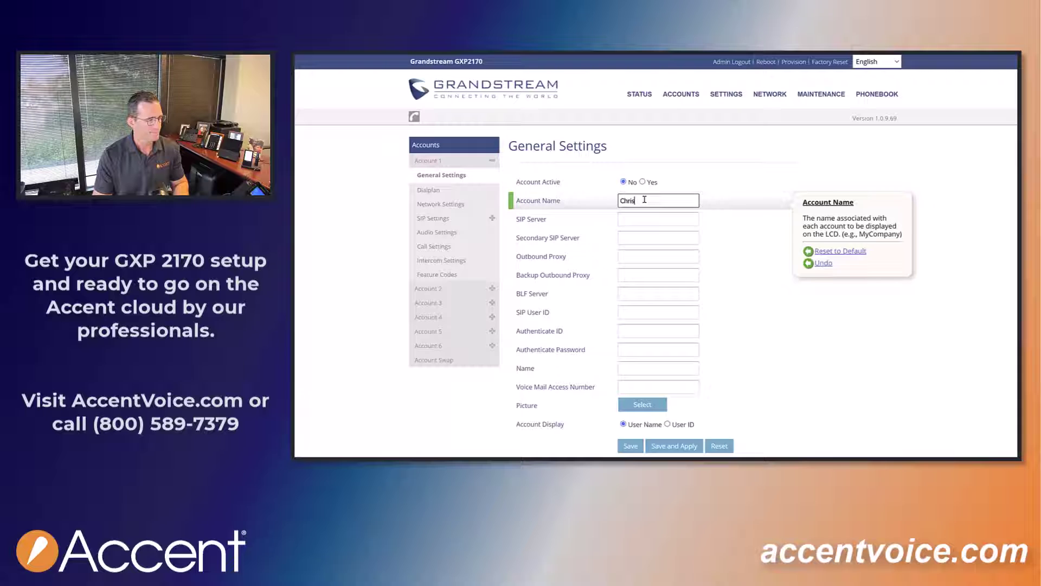
click(643, 215)
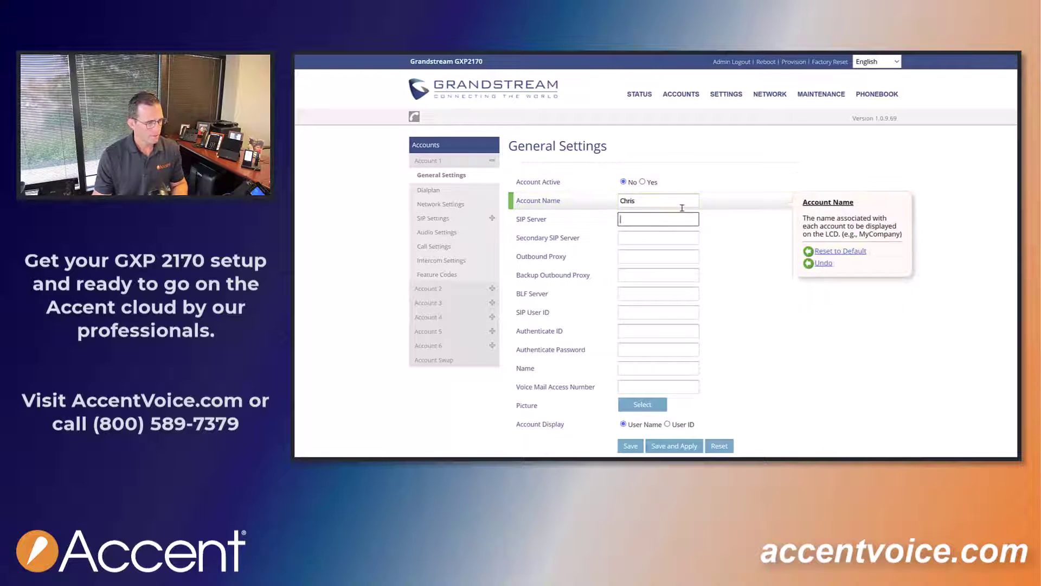
text(demo.acc)
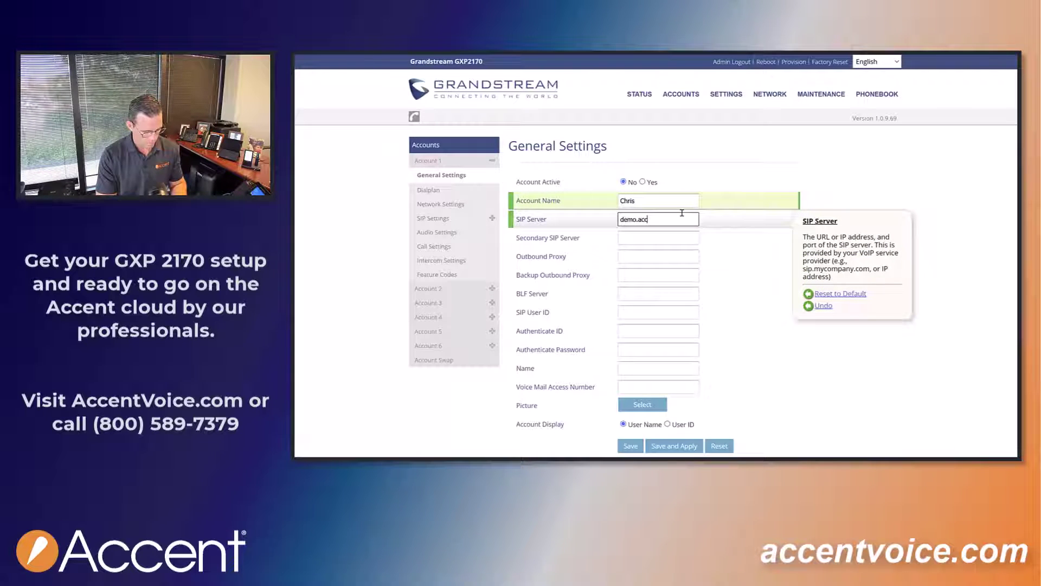
text(entvoice.c)
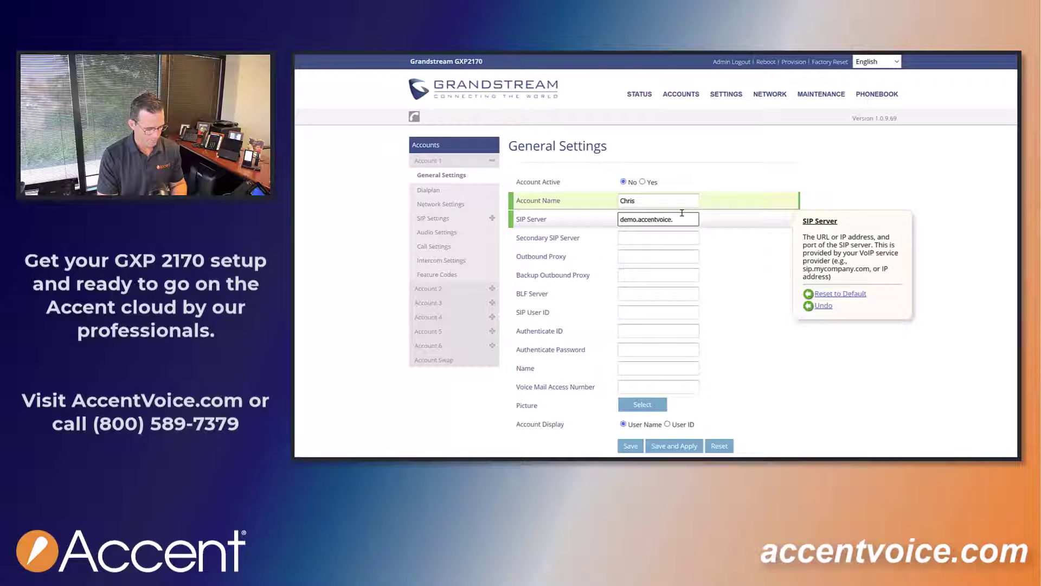
key(BackSpace)
text(one.com)
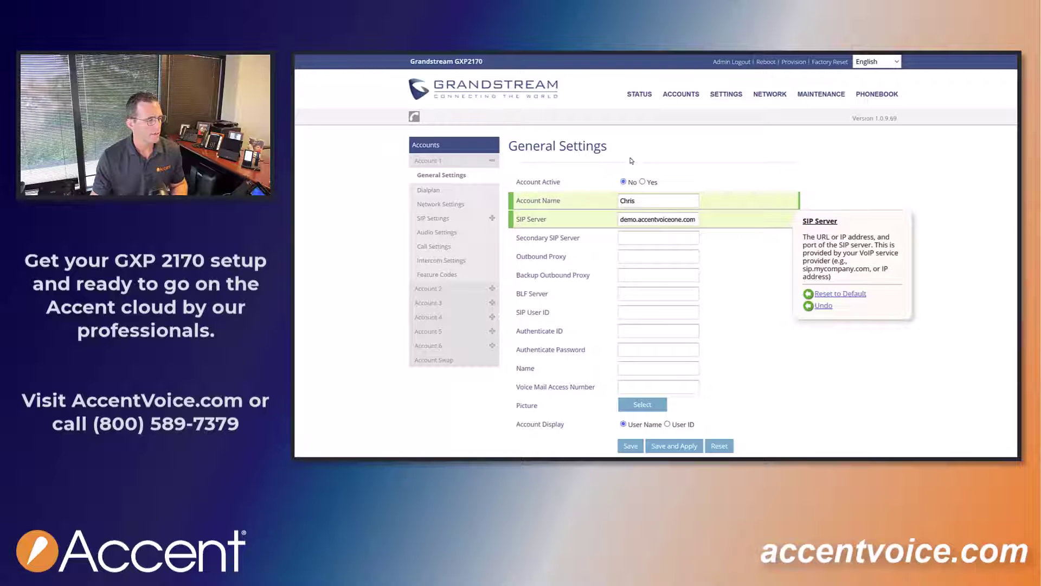
click(623, 239)
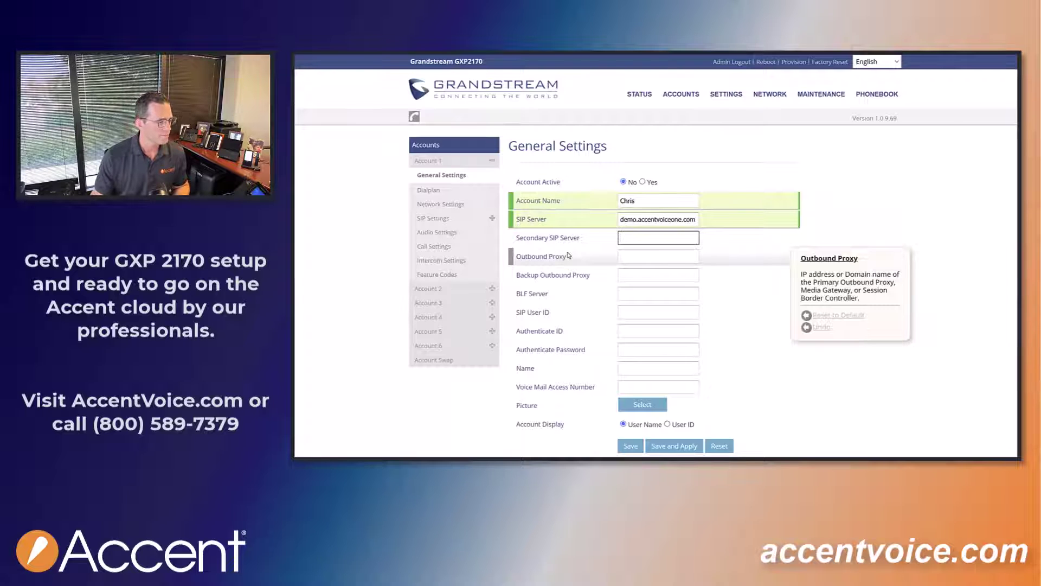
Set SIP User ID and Authenticate ID to 3533 and paste the extension's secret as password.
click(632, 316)
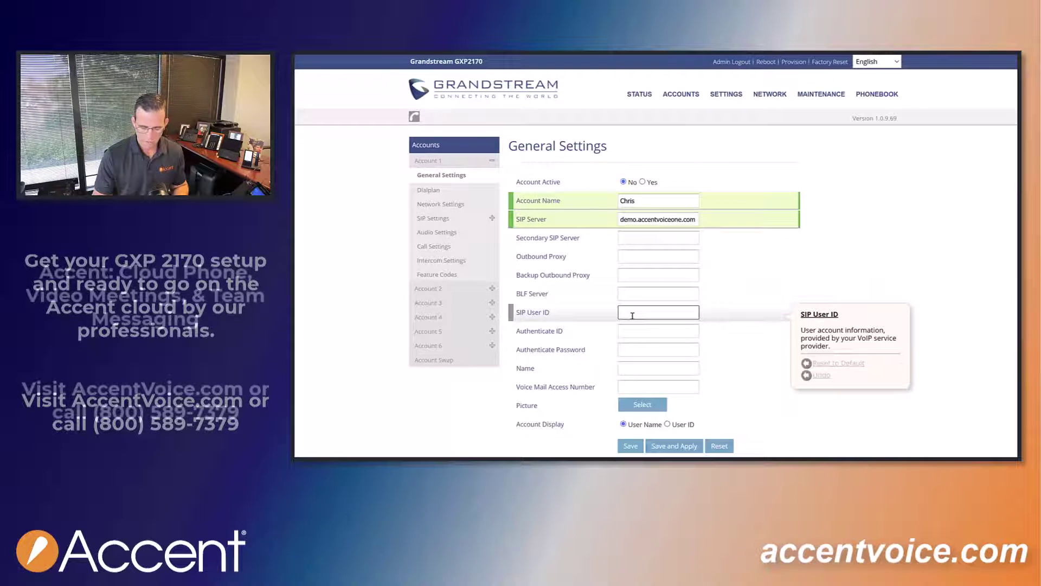
text(3533)
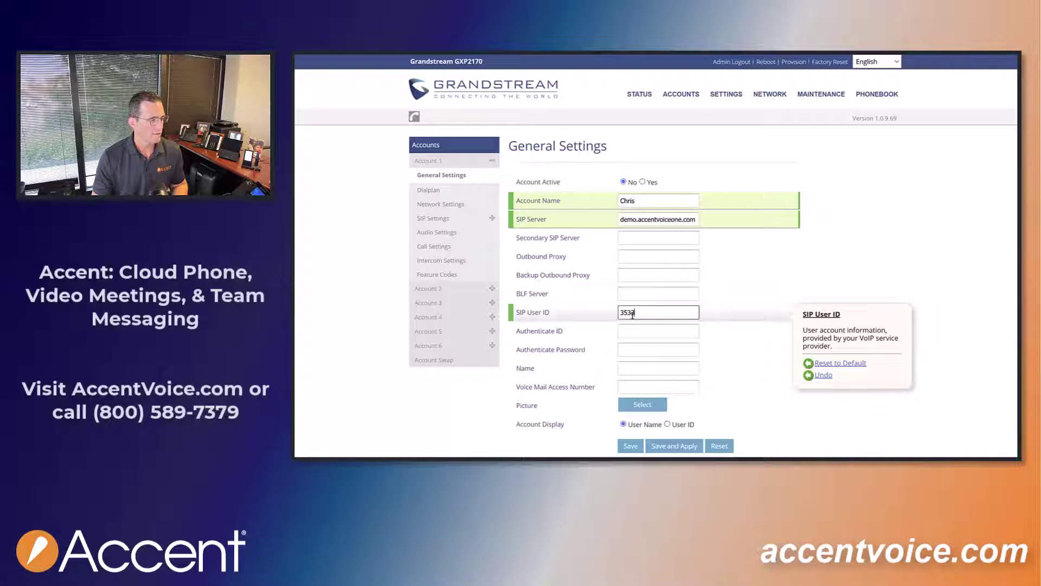
key(Tab)
text(3533)
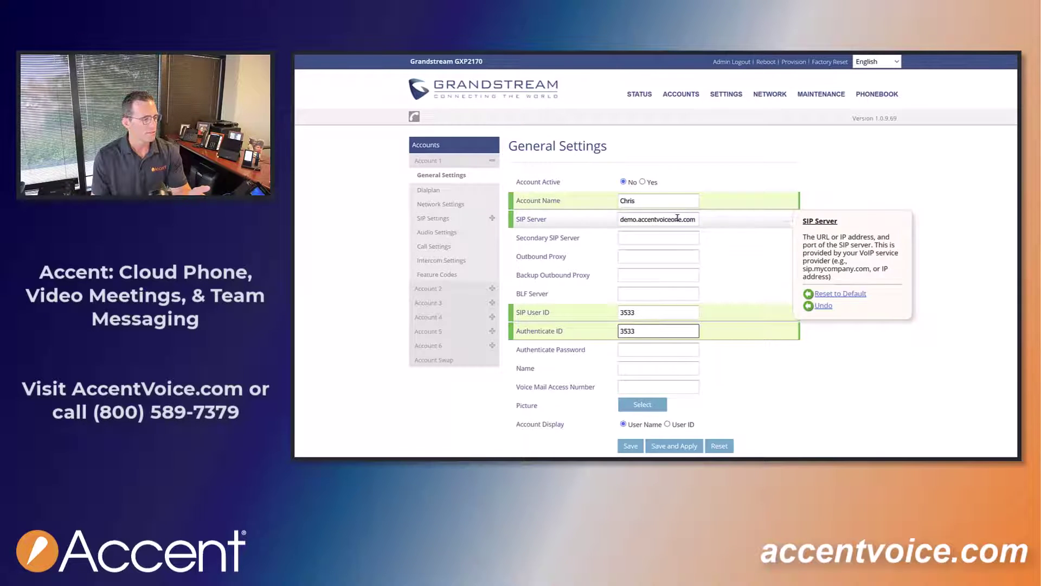
click(647, 354)
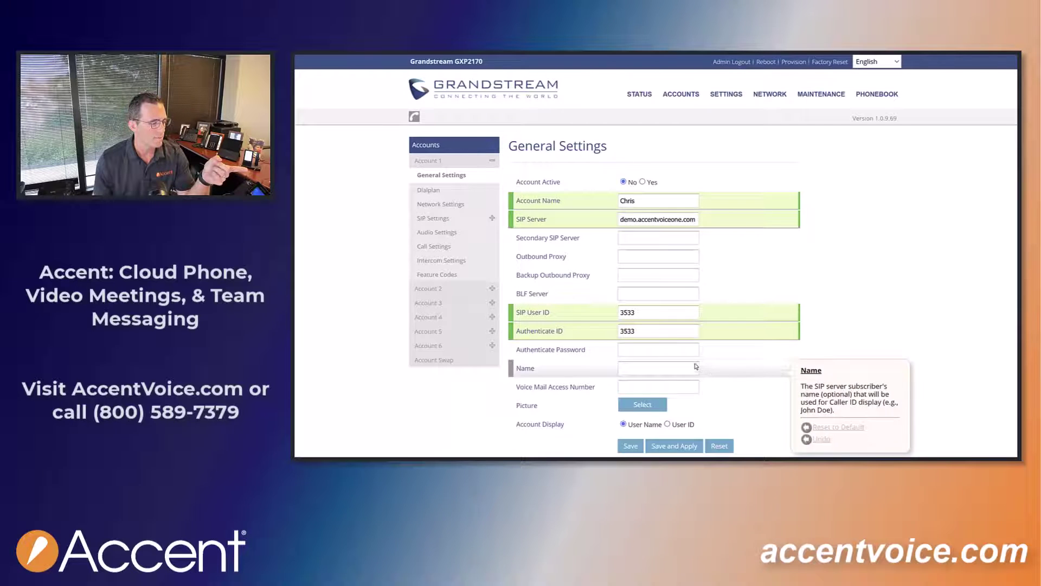
click(676, 350)
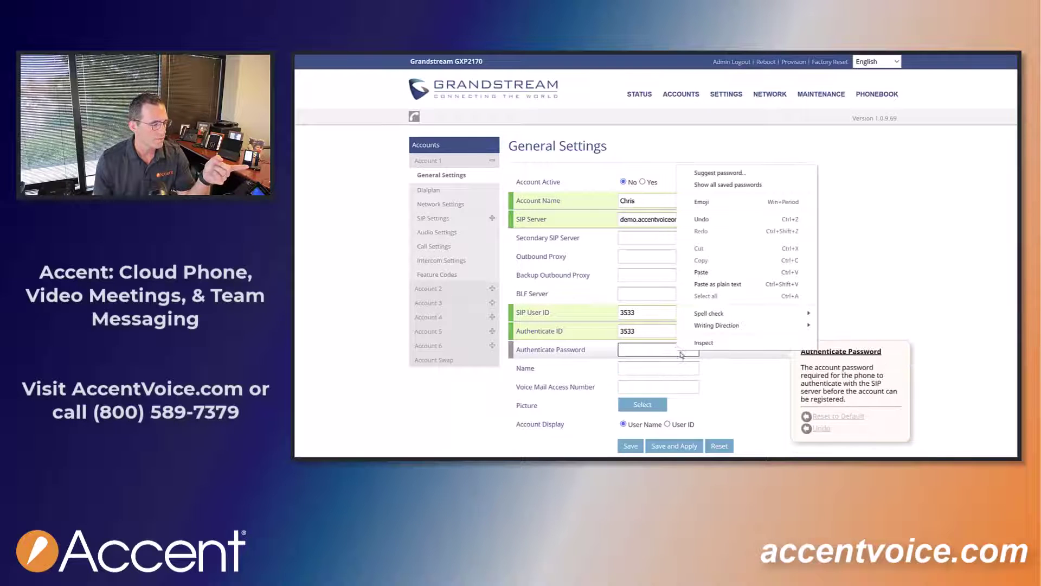
click(715, 276)
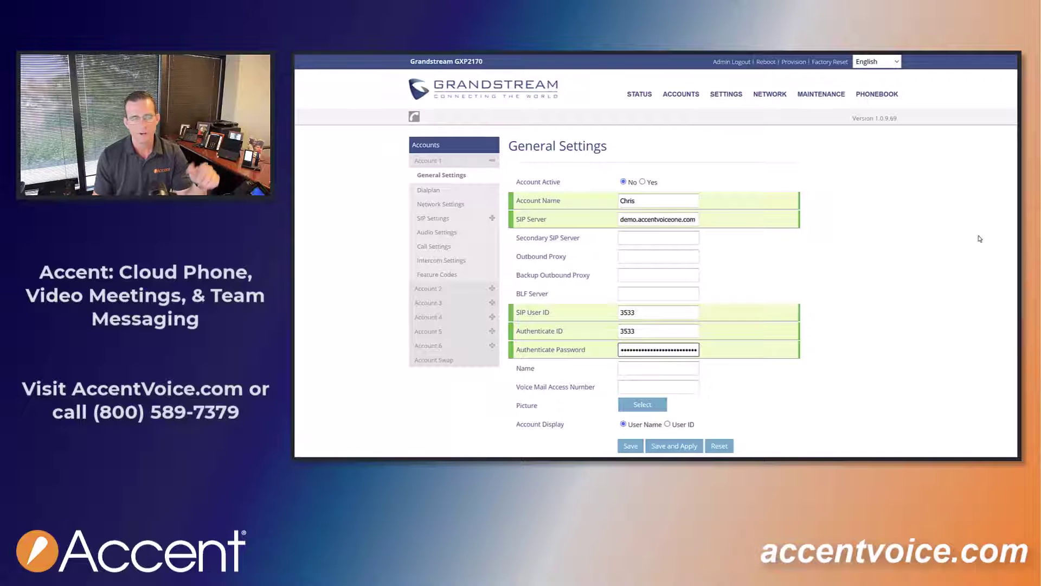
Enter the user's name as caller ID Name, set Account Active to Yes, and save and apply.
click(657, 371)
text(Chris)
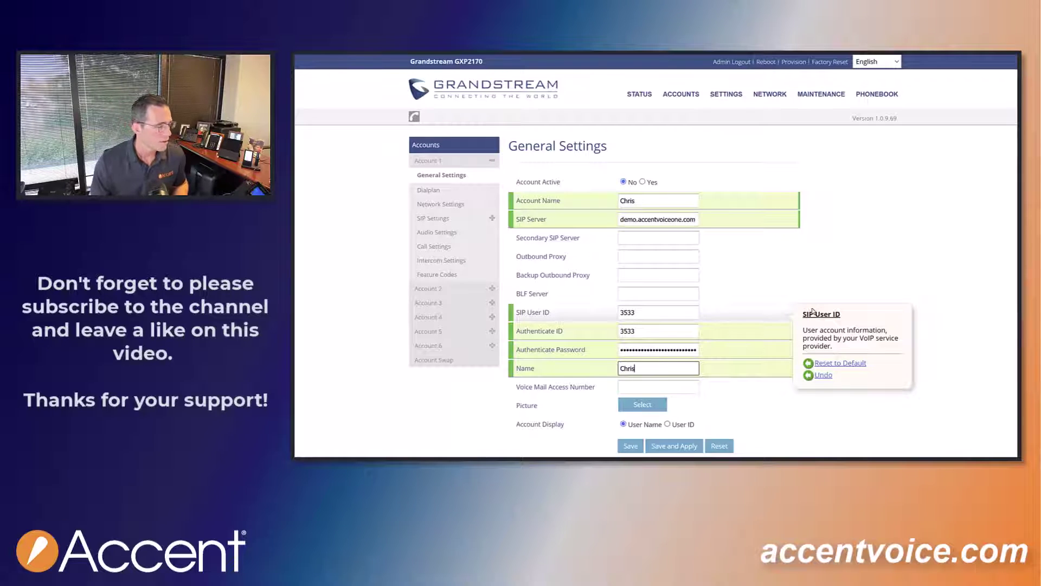
scroll(762, 394, down, 1)
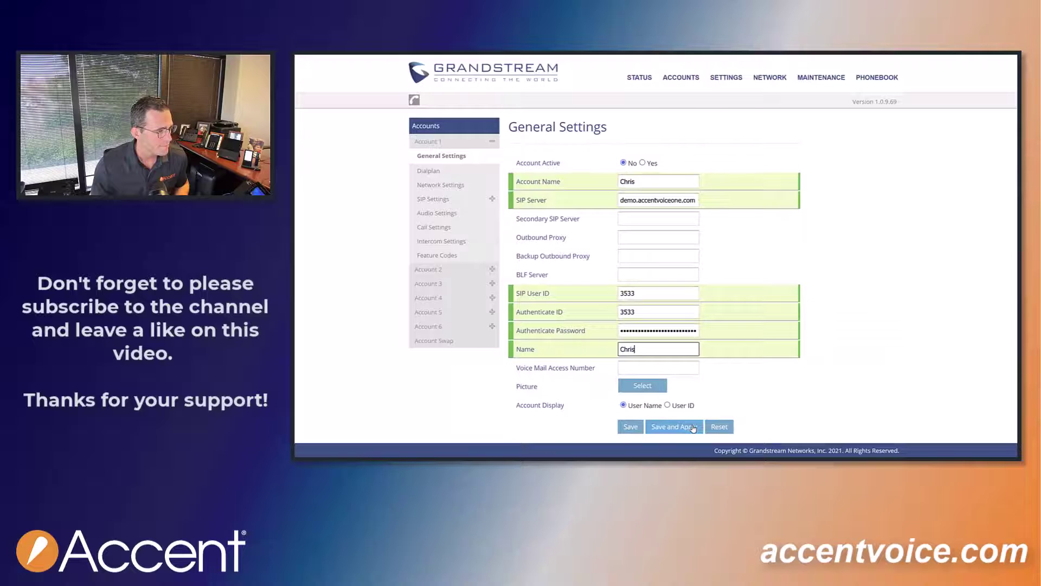
click(693, 428)
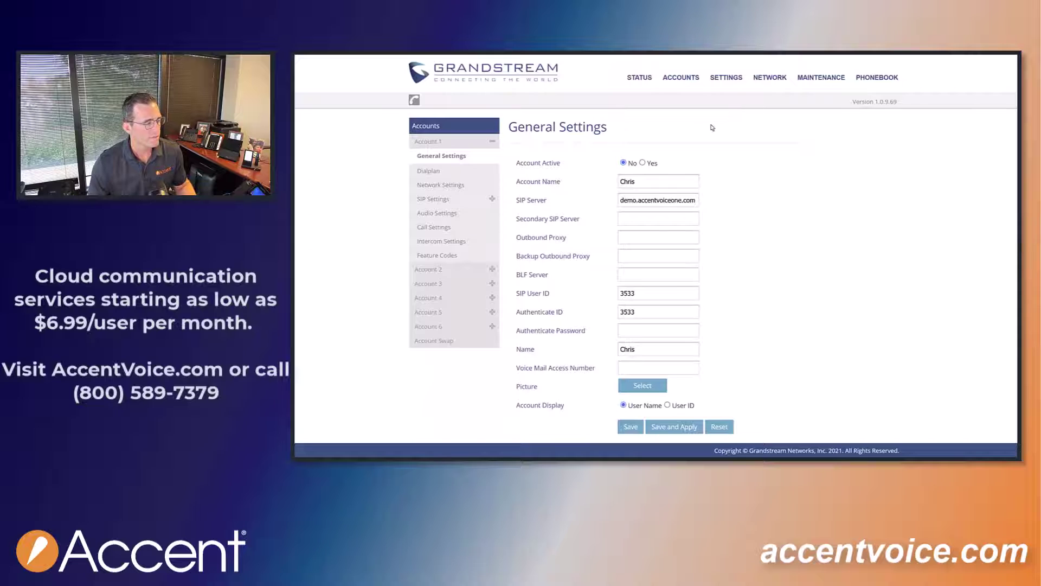
click(643, 162)
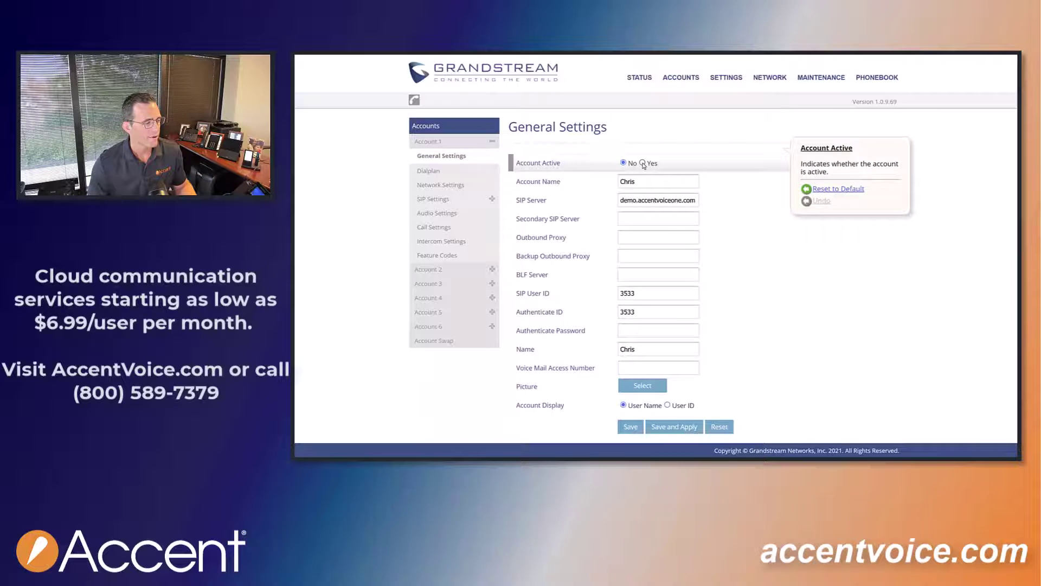
click(675, 427)
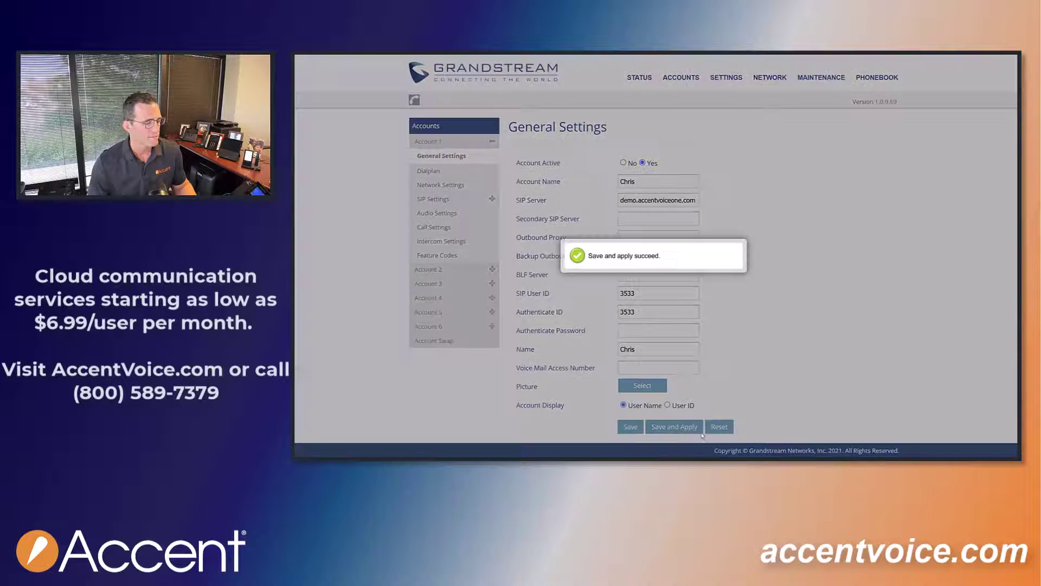